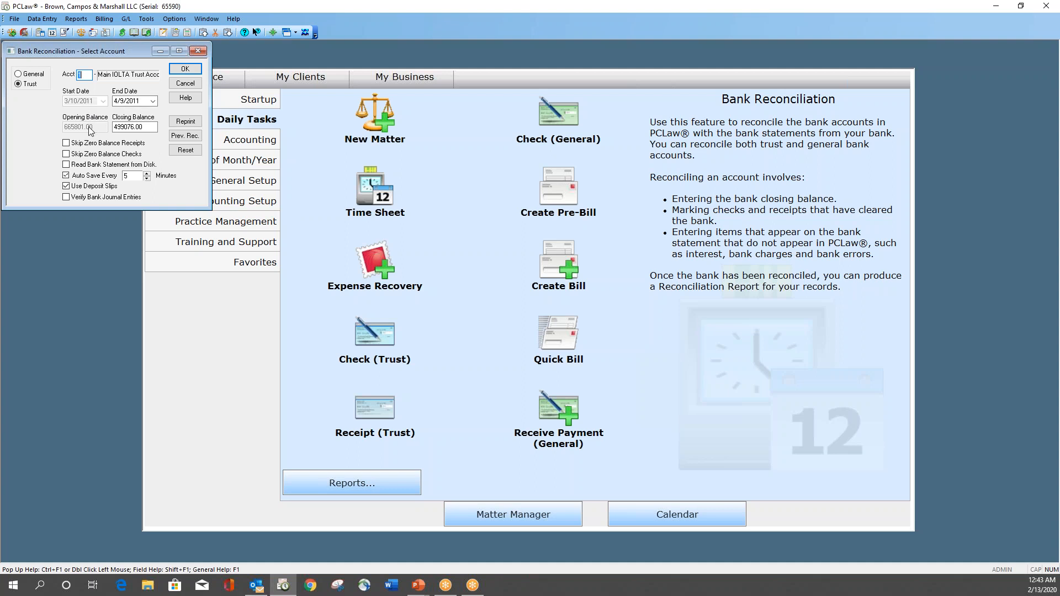
Cancel the open account selection and review the deposit slip options in the system's banking settings
{"action": "left_click", "coordinate": [141, 127]}
{"action": "left_click", "coordinate": [185, 82]}
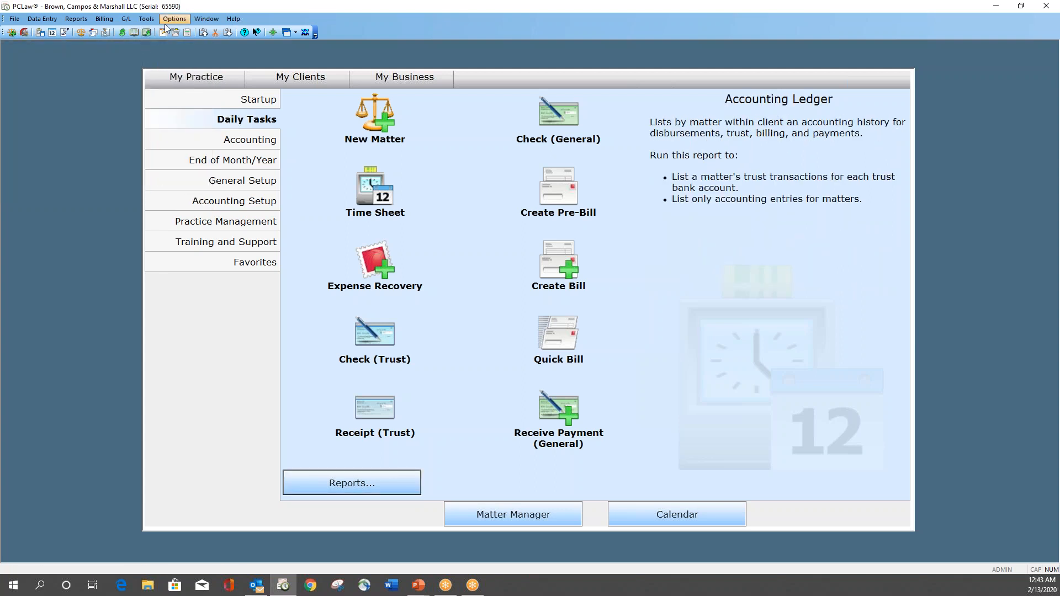
{"action": "left_click", "coordinate": [169, 21]}
{"action": "left_click", "coordinate": [200, 58]}
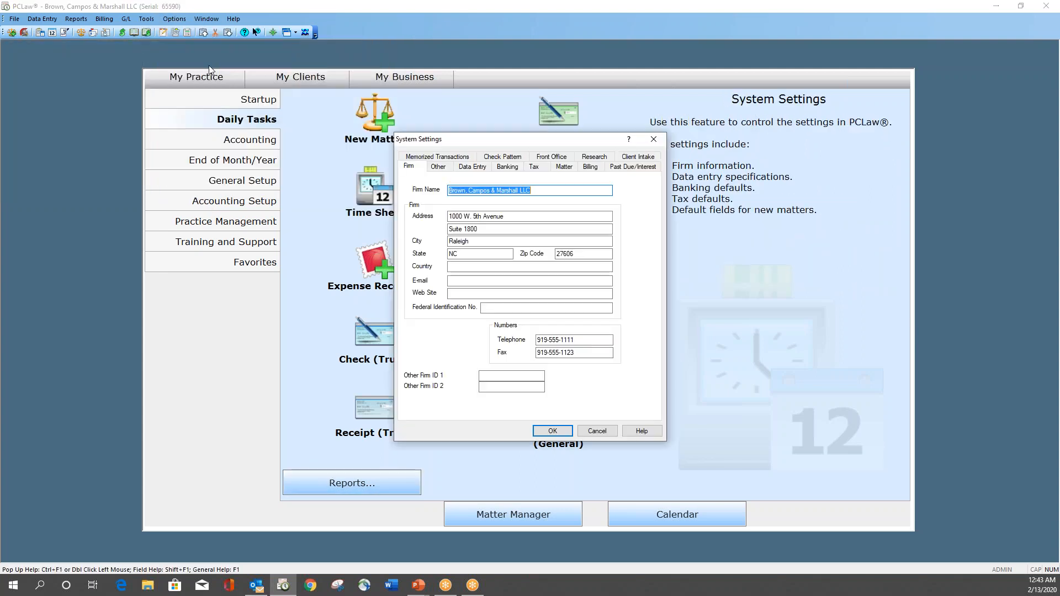
{"action": "left_click", "coordinate": [511, 167]}
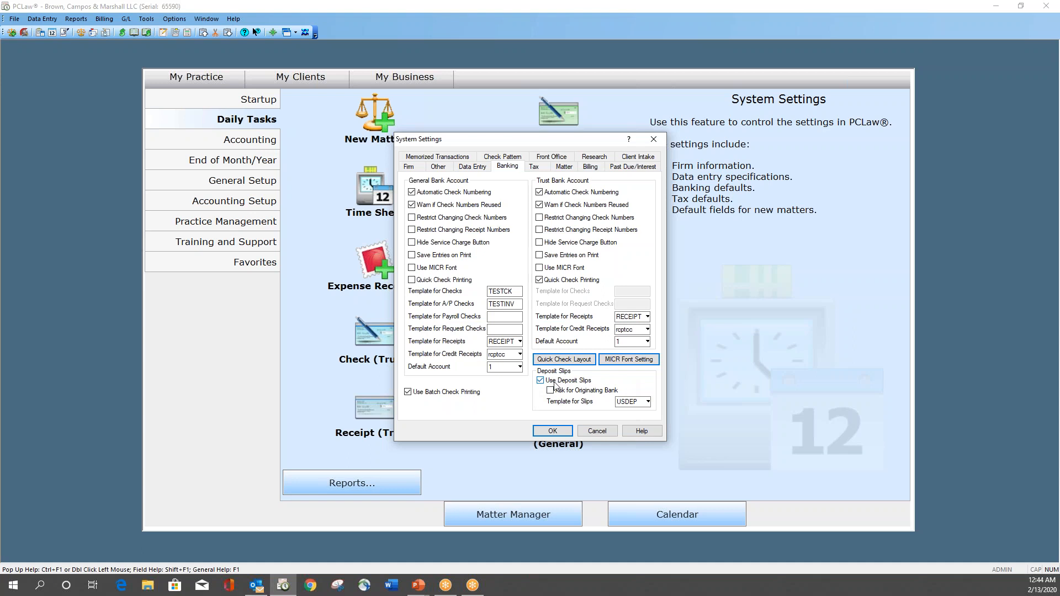
{"action": "left_click", "coordinate": [601, 435]}
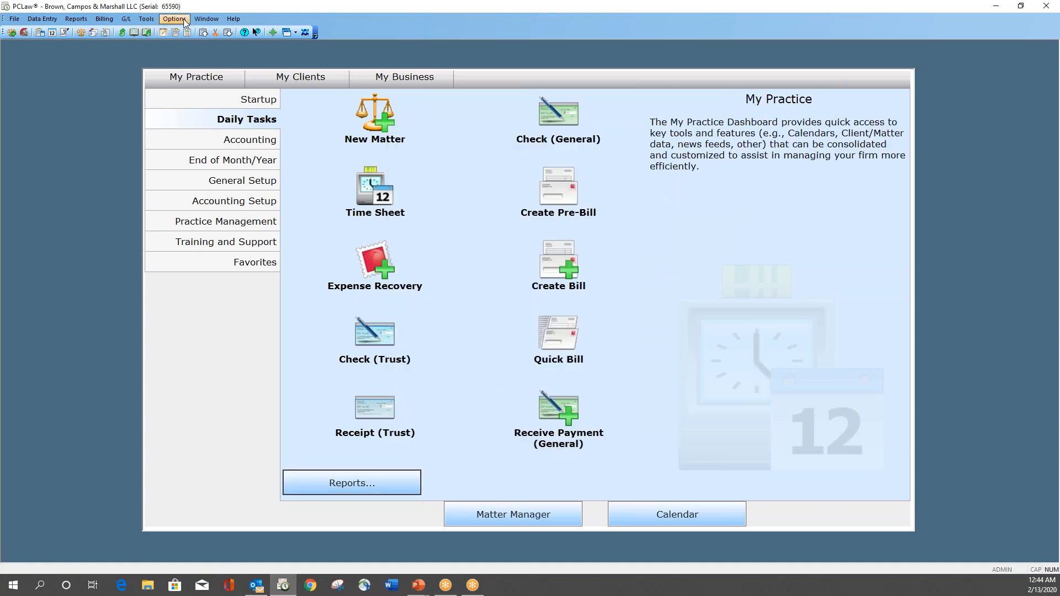
Open the bank reconciliation for trust account 1 with end date 4/9/2011 and closing balance 499076.00
{"action": "left_click", "coordinate": [146, 19]}
{"action": "left_click", "coordinate": [179, 103]}
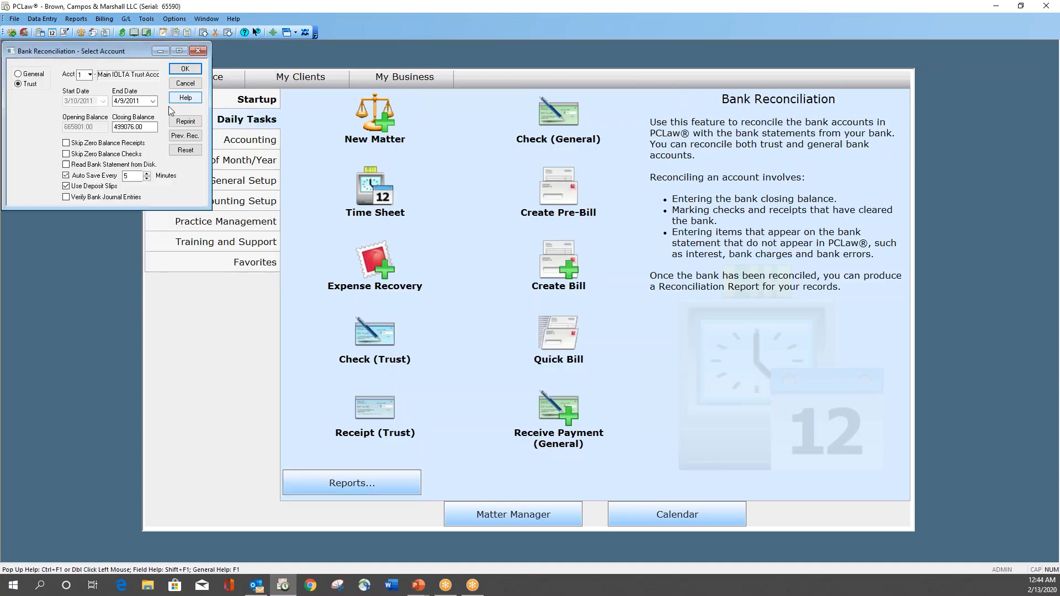
{"action": "left_click", "coordinate": [196, 71]}
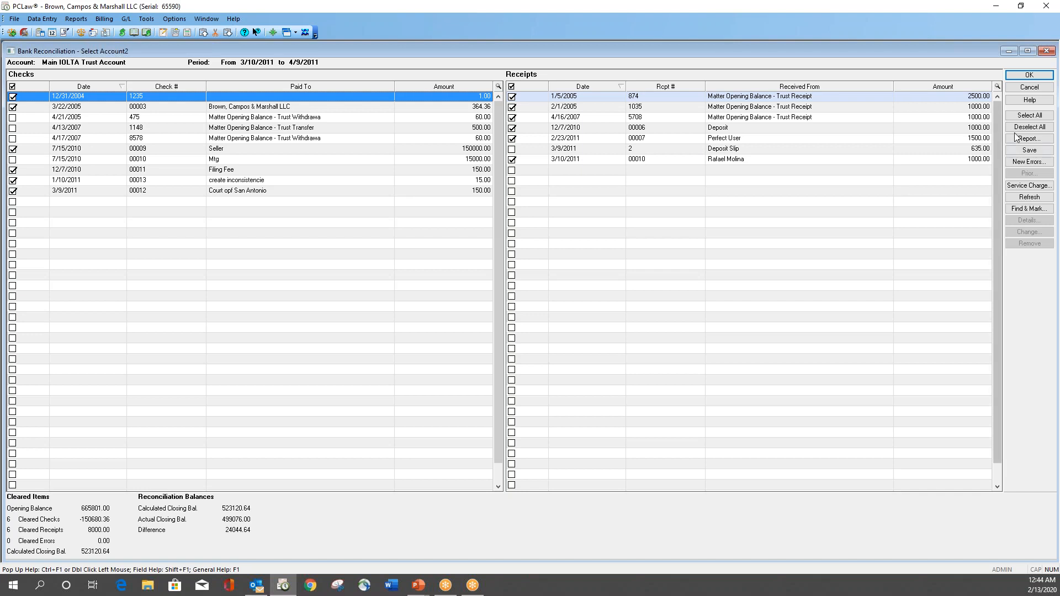
Mark all checks and receipts as cleared, and clear the marks from all of them again
{"action": "left_click", "coordinate": [1029, 115]}
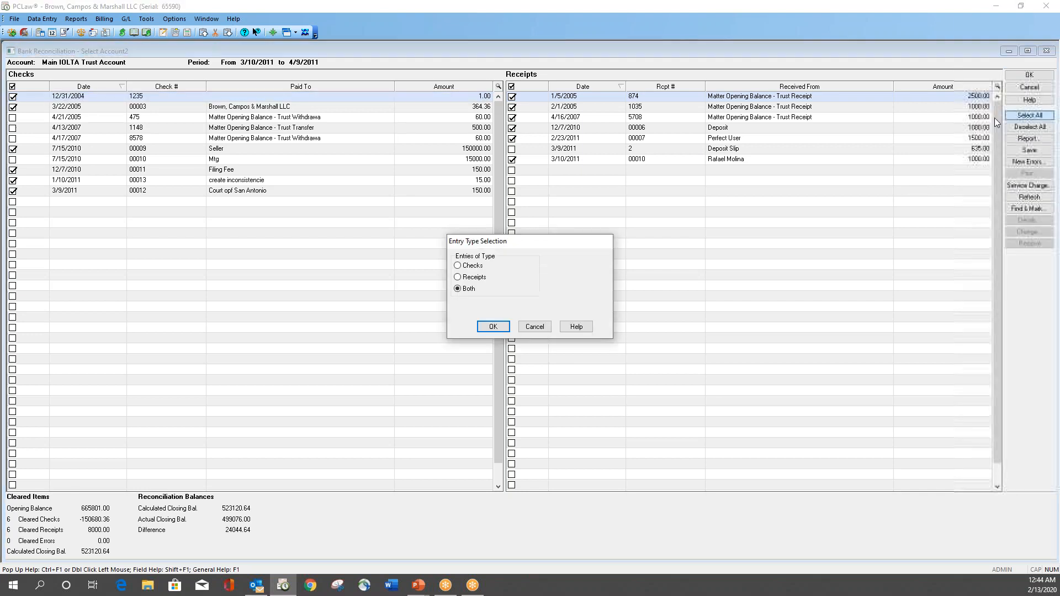
{"action": "left_click", "coordinate": [493, 326]}
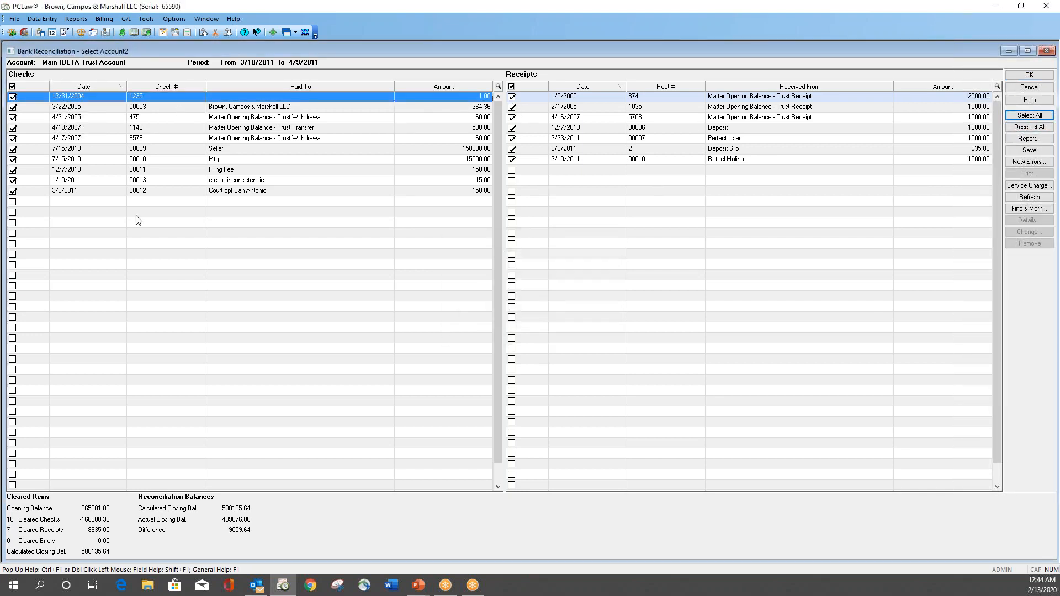
{"action": "left_click", "coordinate": [1030, 127]}
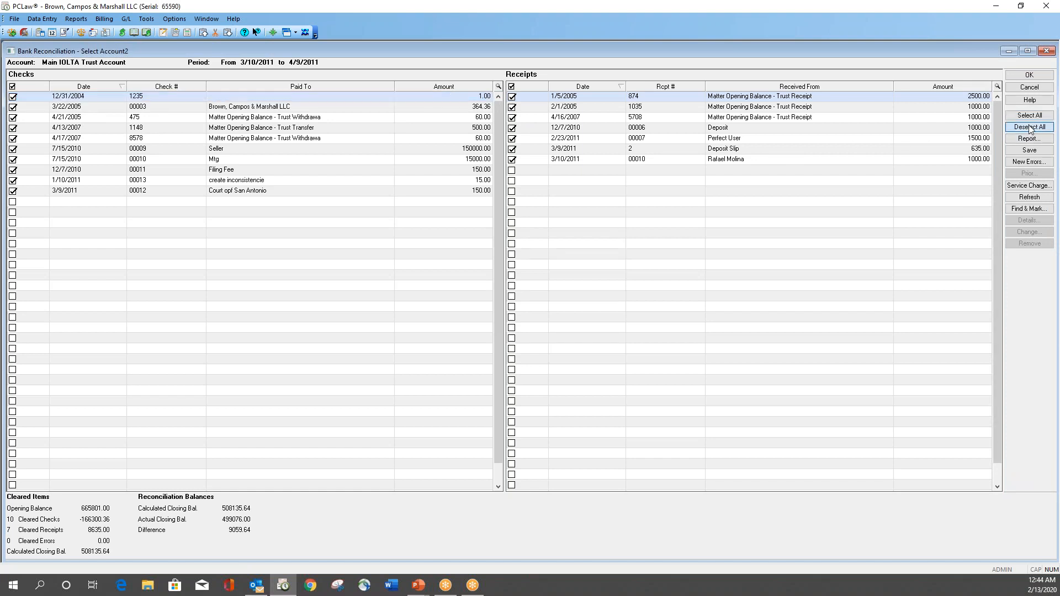
{"action": "left_click", "coordinate": [493, 327]}
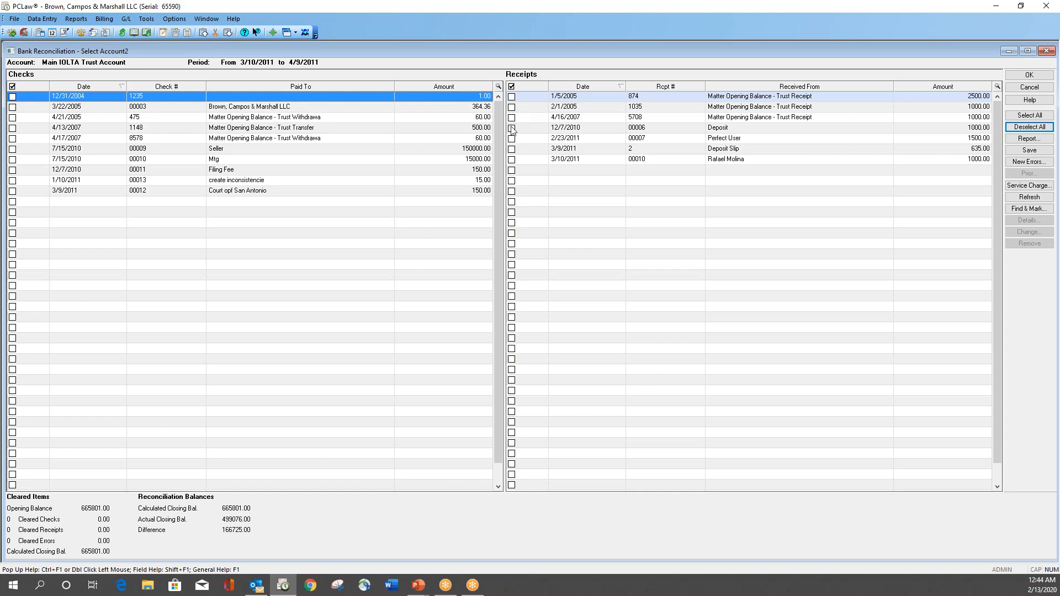
Mark receipts 00006 and 00007 as cleared in the receipts list
{"action": "left_click", "coordinate": [513, 129]}
{"action": "left_click", "coordinate": [512, 129]}
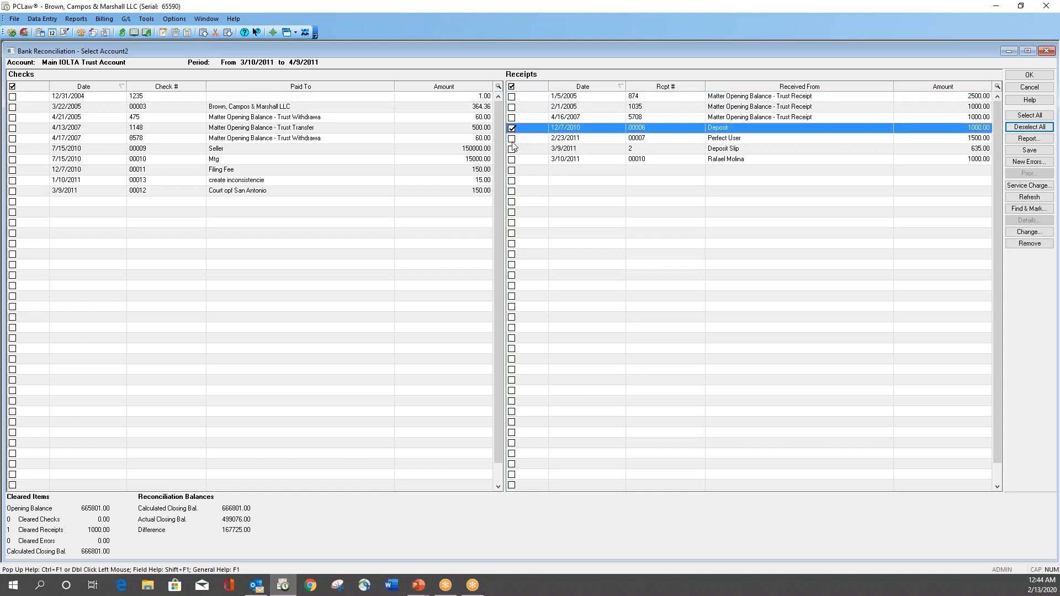
{"action": "left_click", "coordinate": [512, 140]}
{"action": "left_click", "coordinate": [512, 140]}
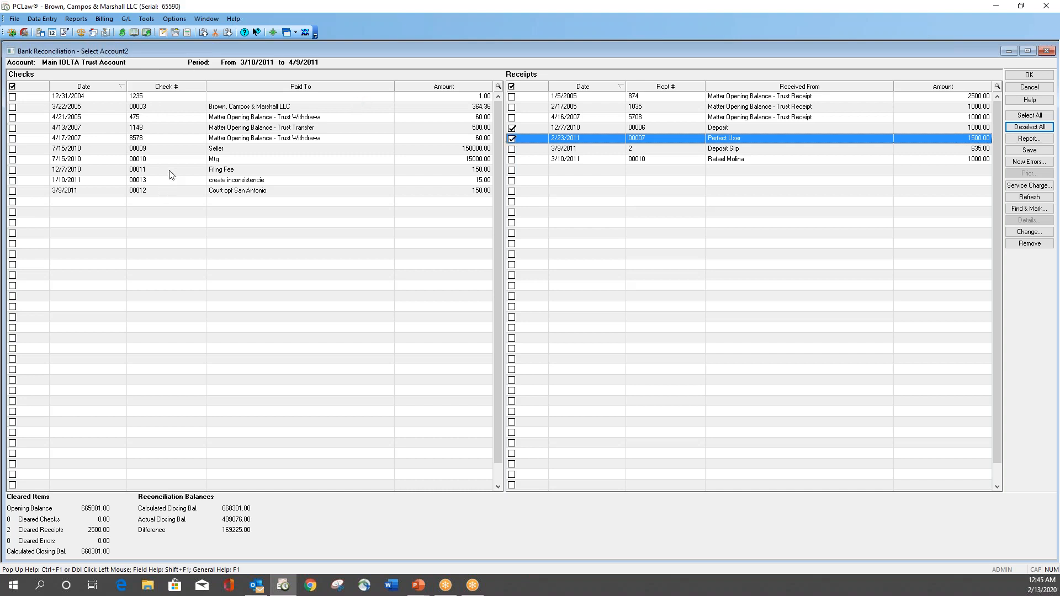
Sort the checks by check number and exit the reconciliation without saving
{"action": "left_click", "coordinate": [177, 87]}
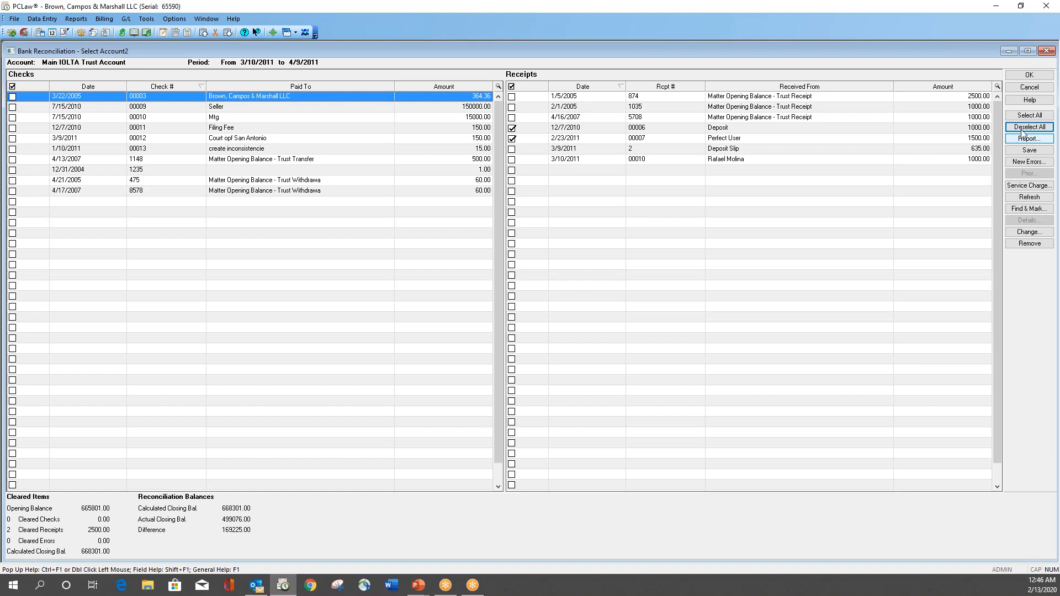
{"action": "left_click", "coordinate": [1027, 88]}
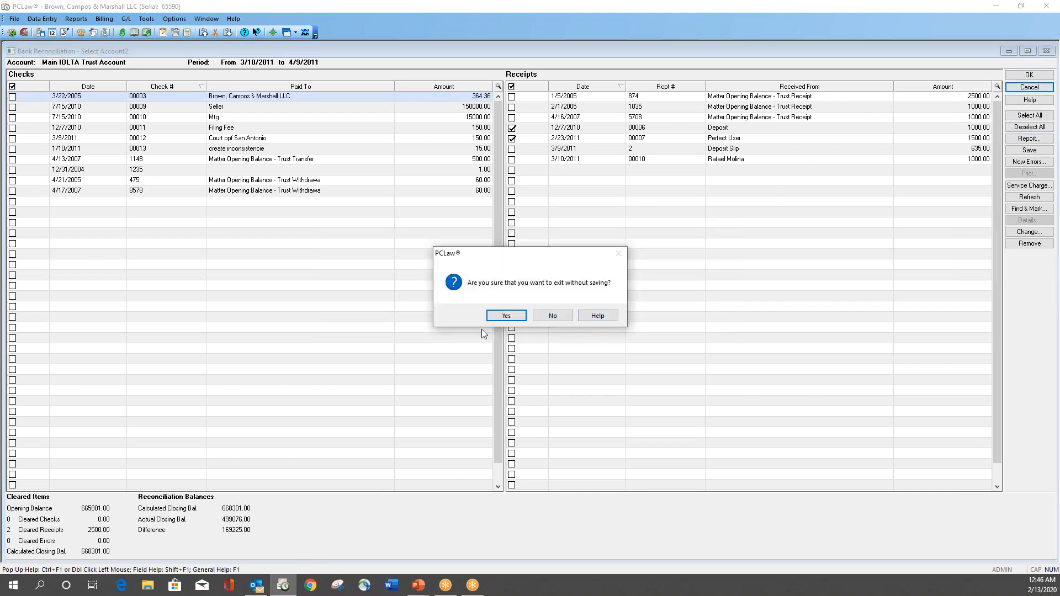
{"action": "left_click", "coordinate": [506, 315]}
{"action": "left_click", "coordinate": [506, 317]}
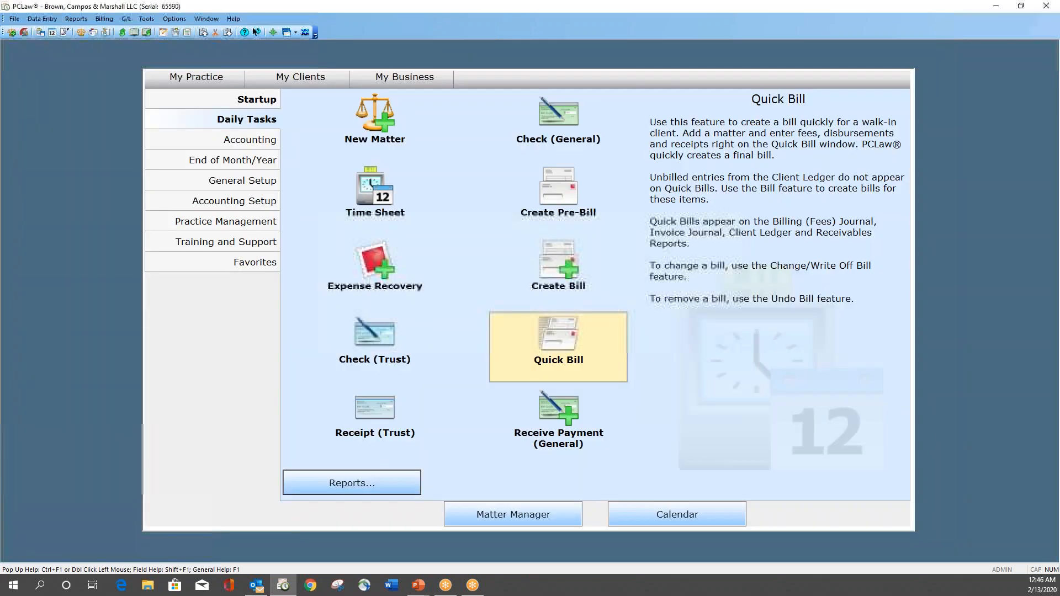
Reopen the bank reconciliation and look at the past reconciliations available for reprinting, without printing any
{"action": "left_click", "coordinate": [146, 19]}
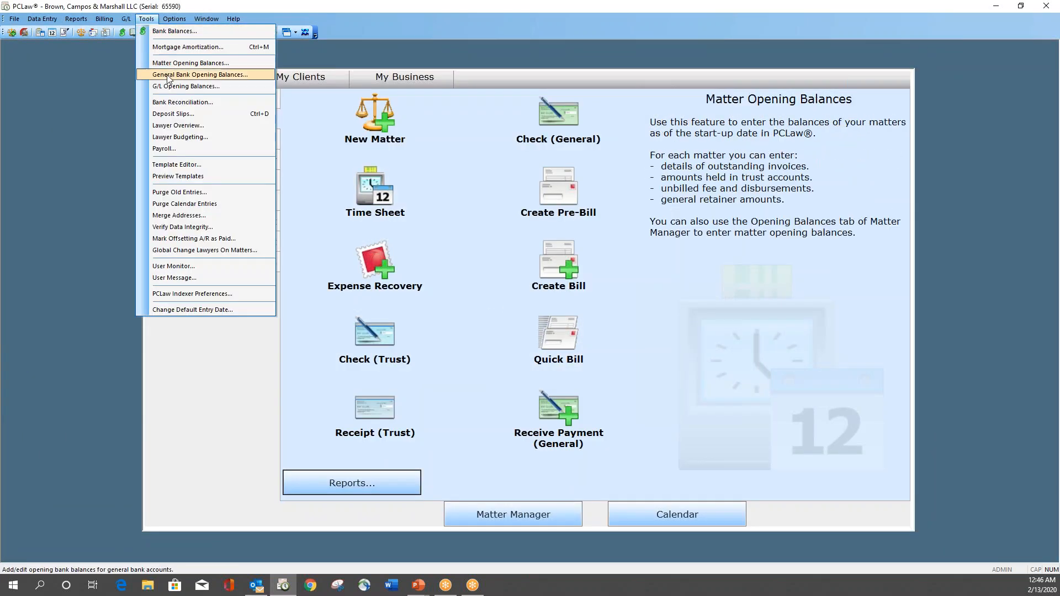
{"action": "left_click", "coordinate": [179, 103]}
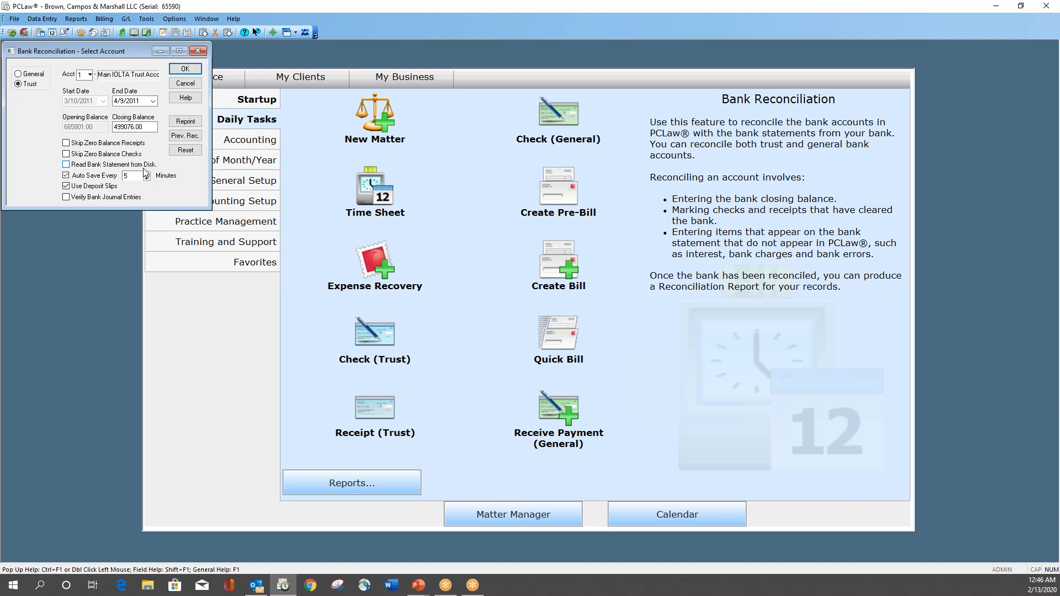
{"action": "left_click", "coordinate": [199, 120]}
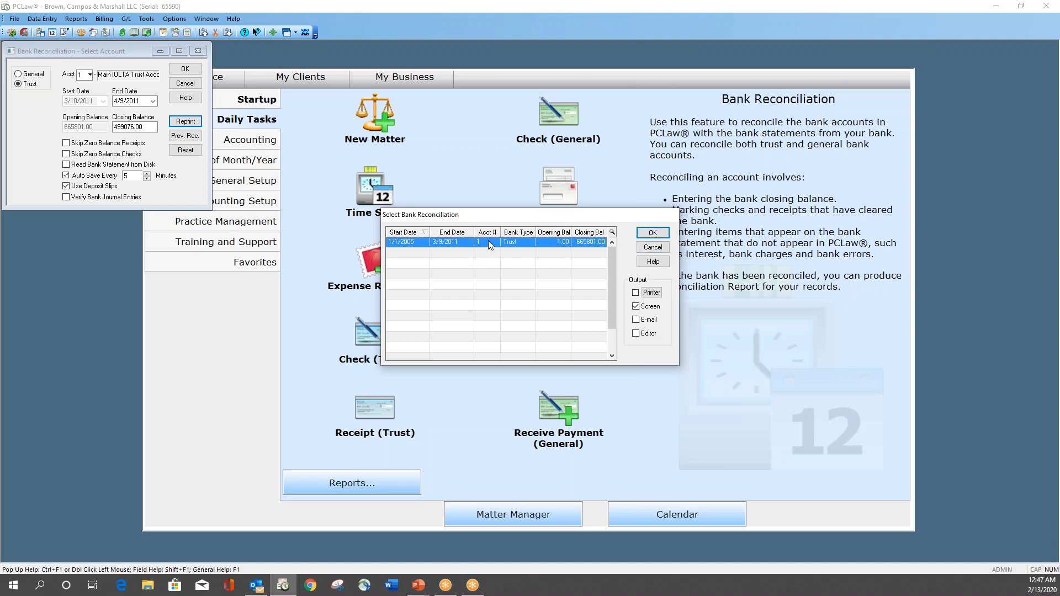
{"action": "left_click", "coordinate": [663, 250]}
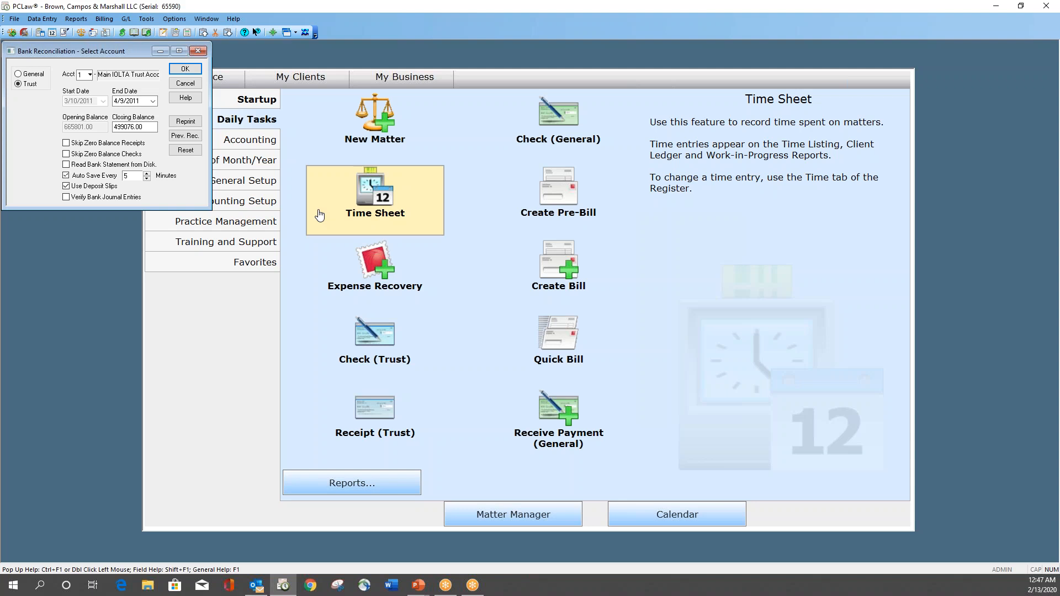
Return the trust account to its previous reconciliation period and open it for 1/1/2005 to 3/9/2011
{"action": "left_click", "coordinate": [180, 137]}
{"action": "left_click", "coordinate": [521, 321]}
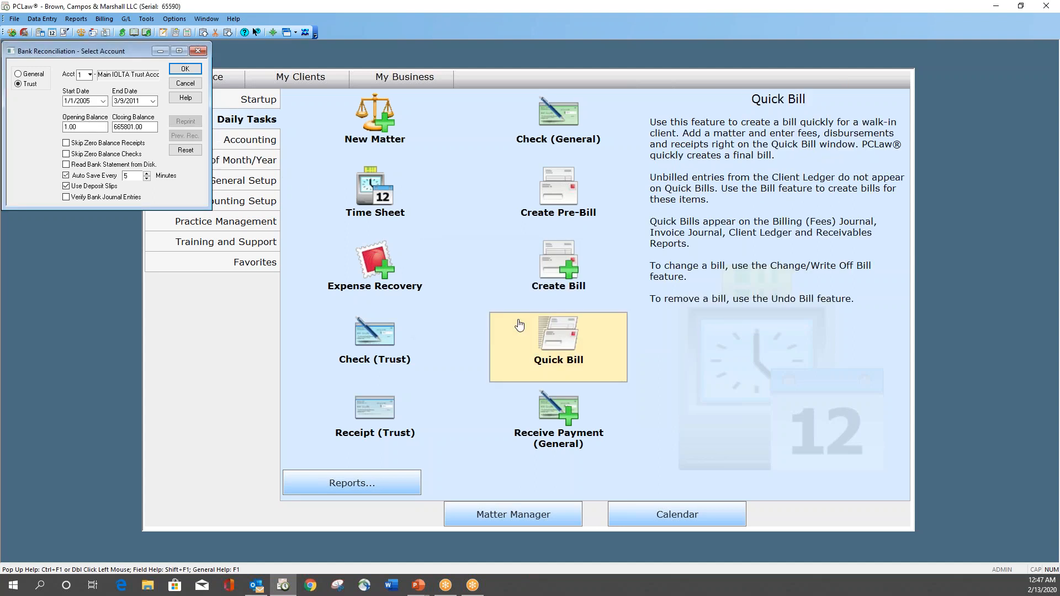
{"action": "left_click", "coordinate": [185, 68]}
{"action": "key", "text": "Return"}
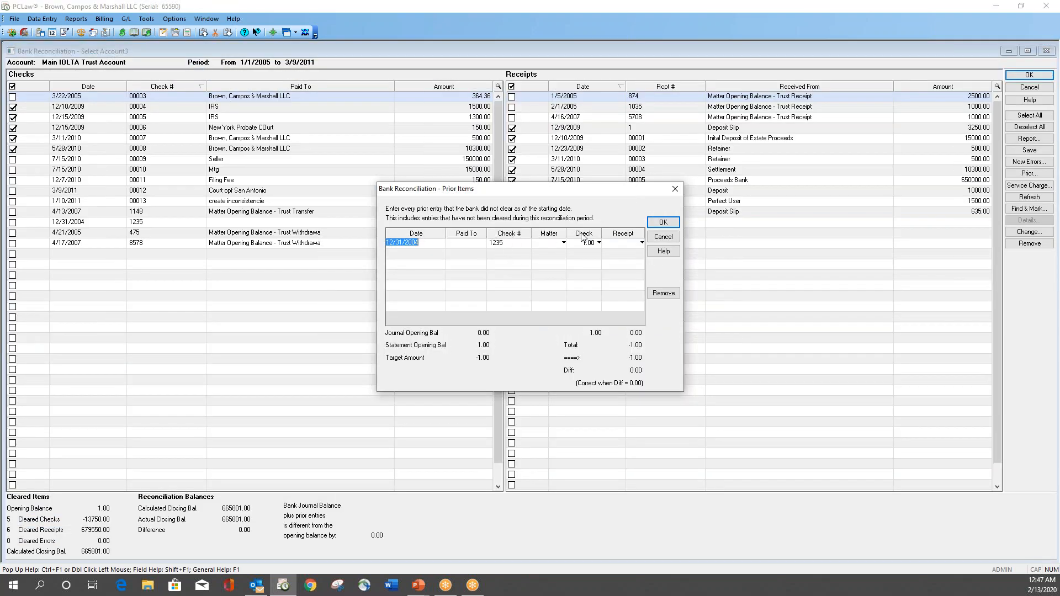
Accept the prior items and complete the balanced reconciliation by proceeding to the next period
{"action": "left_click", "coordinate": [650, 225]}
{"action": "left_click", "coordinate": [495, 313]}
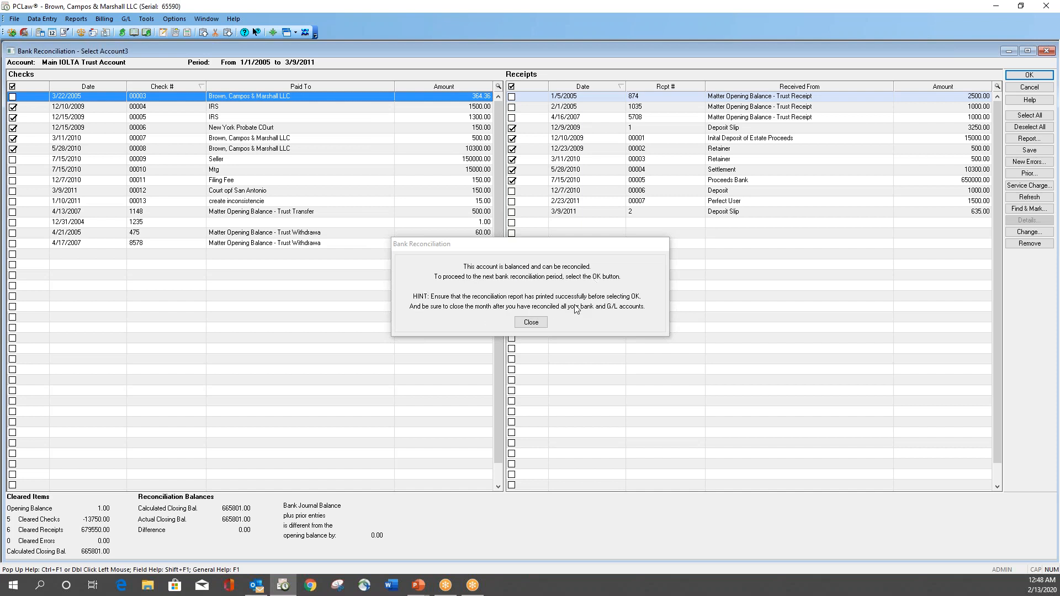
{"action": "left_click", "coordinate": [543, 325]}
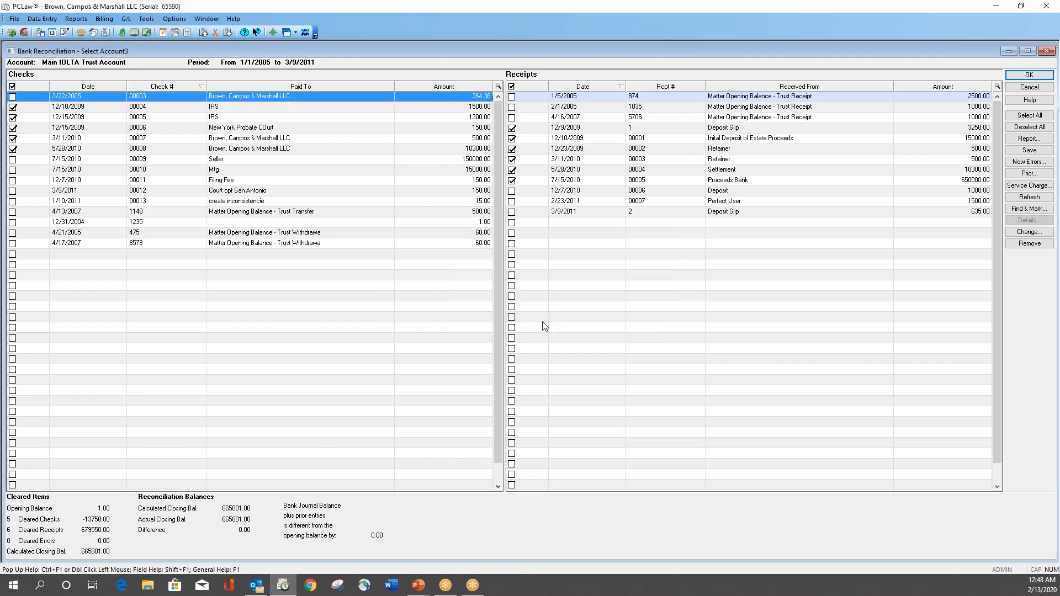
{"action": "left_click", "coordinate": [1028, 75]}
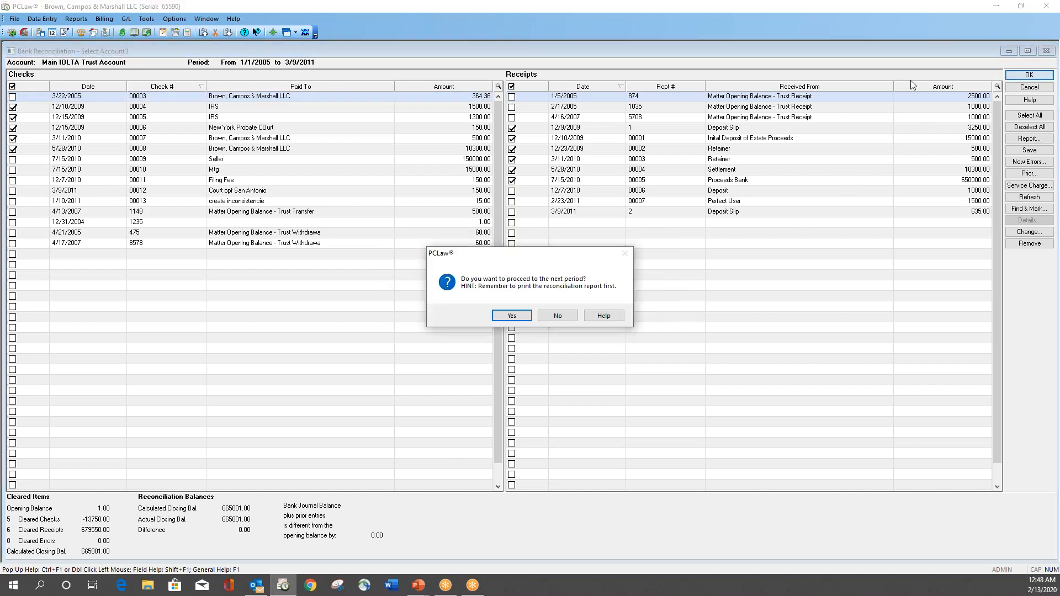
{"action": "left_click", "coordinate": [513, 317]}
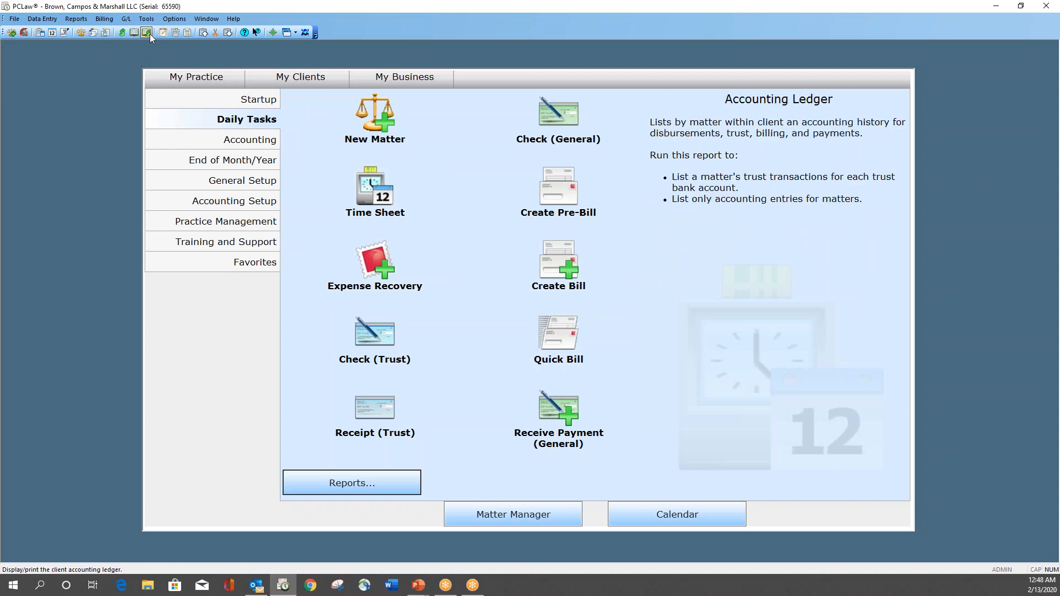
Open the next trust reconciliation ending 4/9/2011 with a closing balance of 158 instead of zero
{"action": "left_click", "coordinate": [146, 18]}
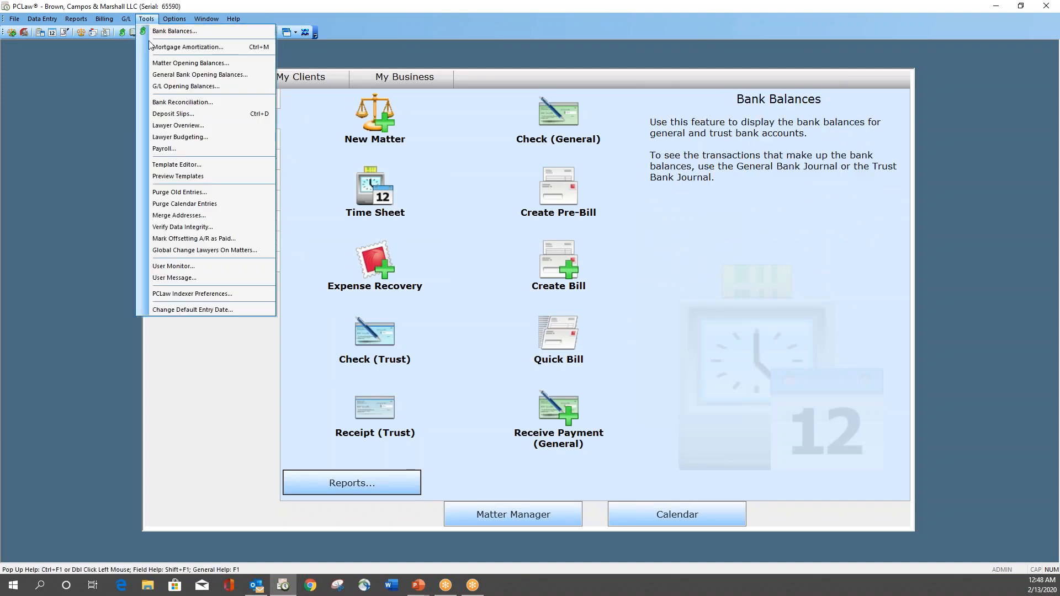
{"action": "left_click", "coordinate": [162, 105]}
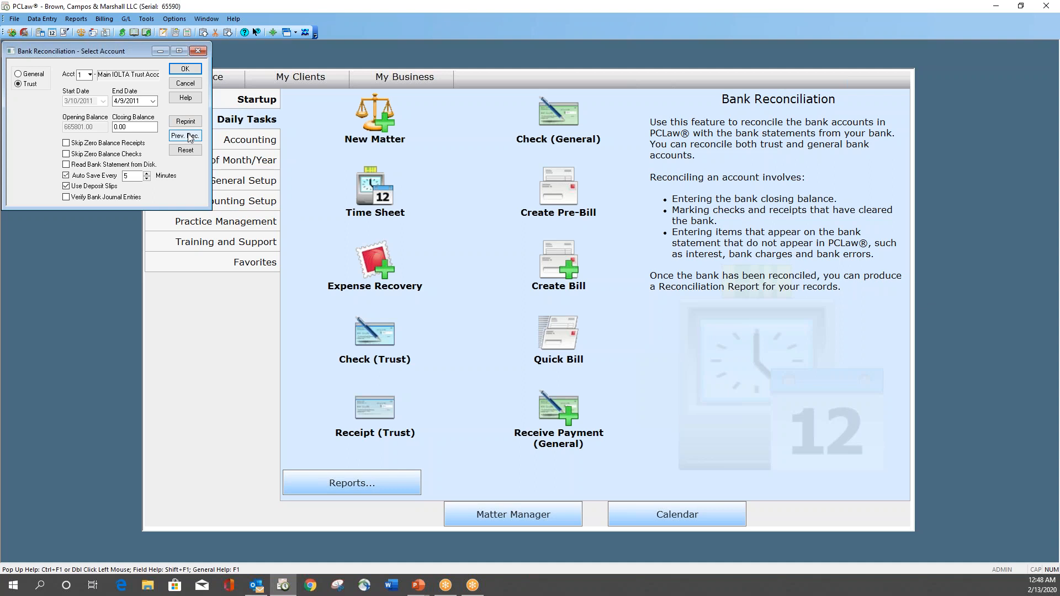
{"action": "left_click", "coordinate": [185, 70]}
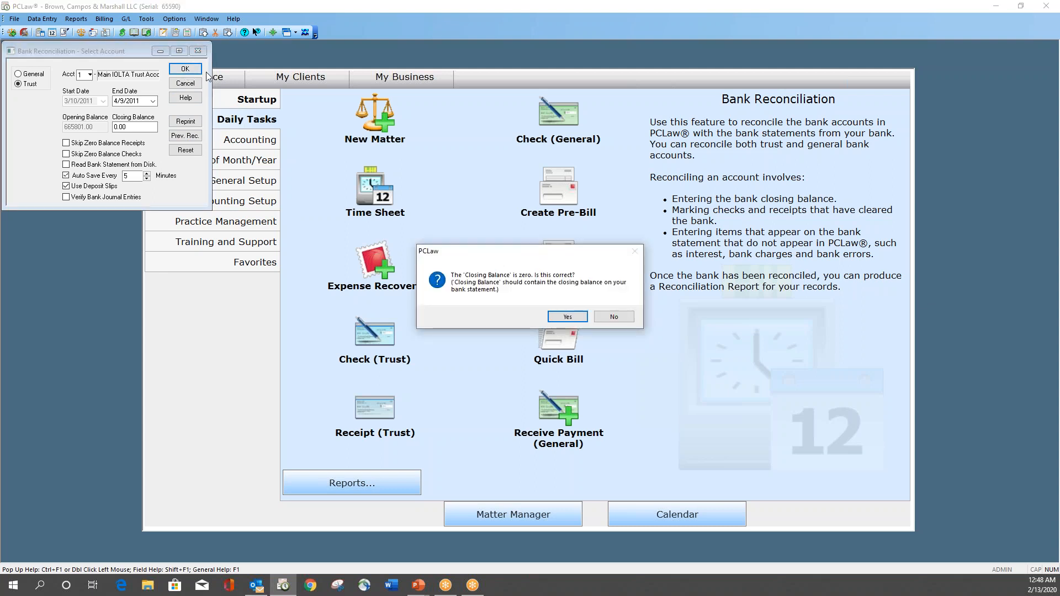
{"action": "left_click", "coordinate": [603, 318]}
{"action": "left_click", "coordinate": [610, 319]}
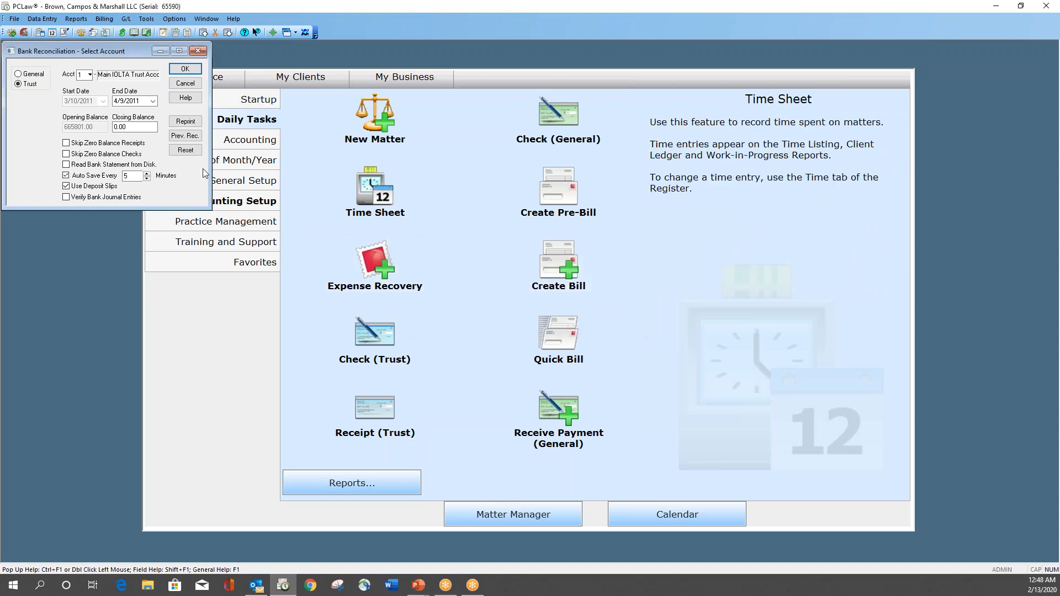
{"action": "type", "text": "158"}
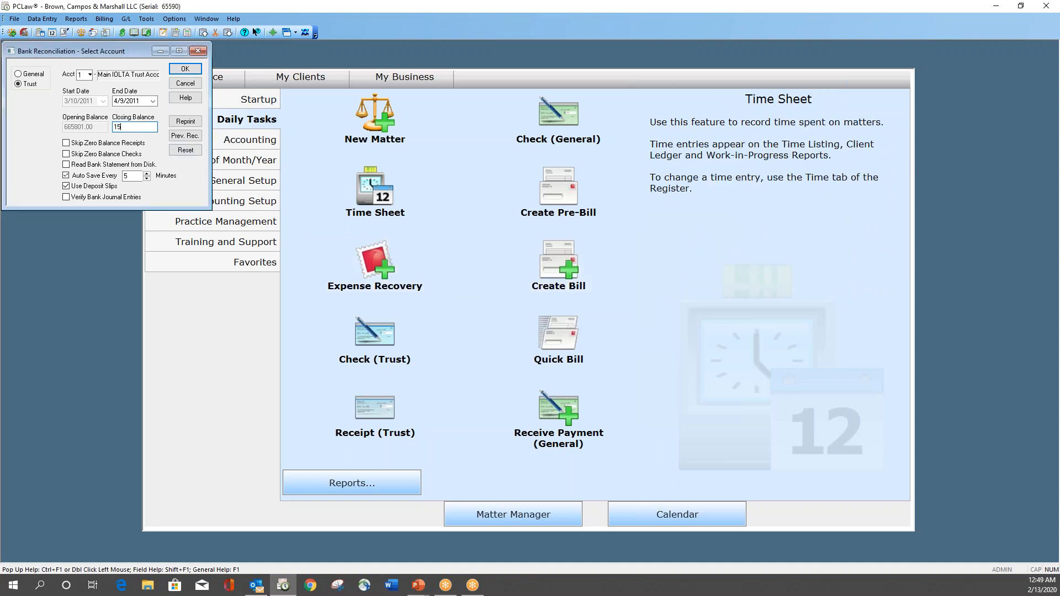
{"action": "left_click", "coordinate": [185, 69]}
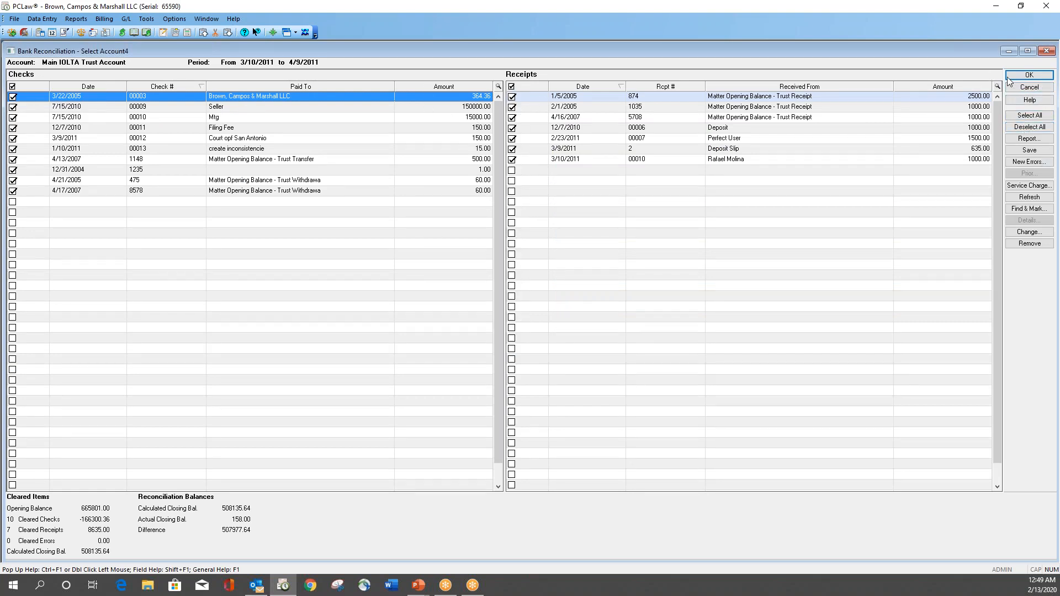
Exit the 3/10/2011 to 4/9/2011 reconciliation, discarding all work from the session
{"action": "left_click", "coordinate": [1029, 86]}
{"action": "left_click", "coordinate": [554, 316]}
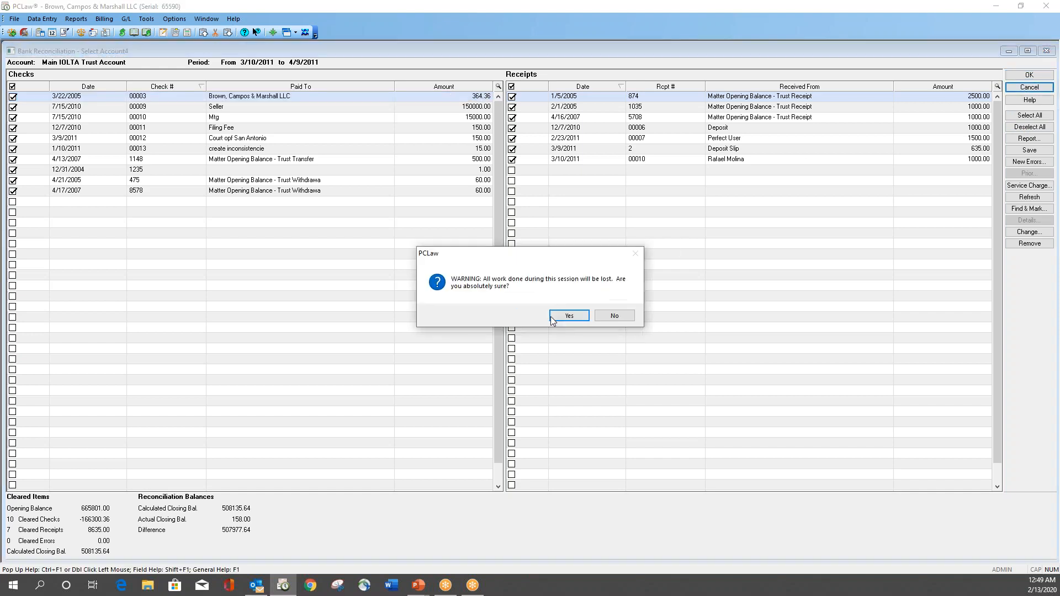
{"action": "left_click", "coordinate": [569, 316]}
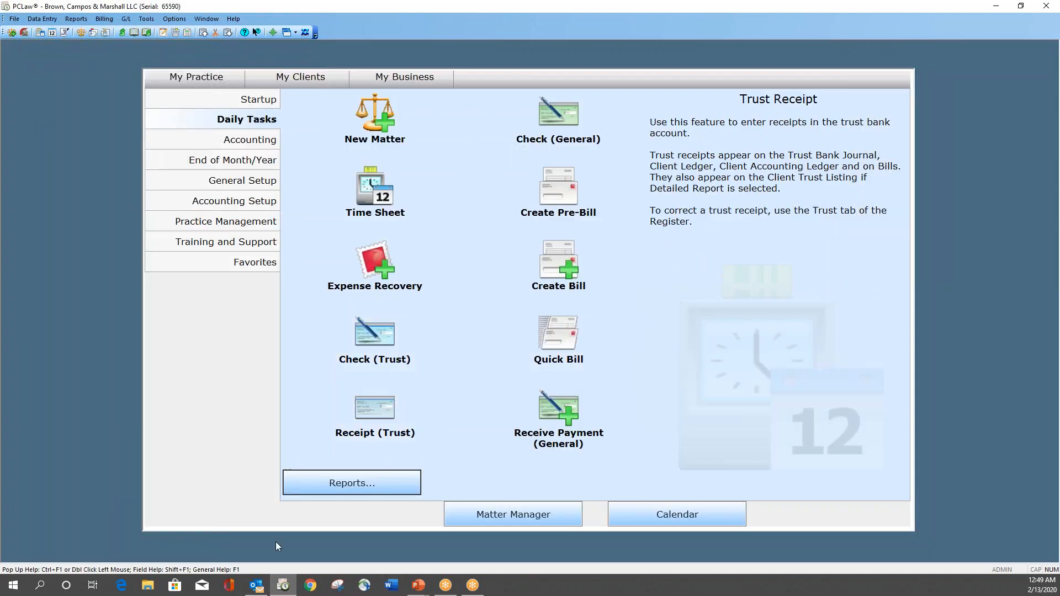
Switch to the End of Year Check List slide show in PowerPoint and advance to the contact details slide
{"action": "mouse_move", "coordinate": [420, 587]}
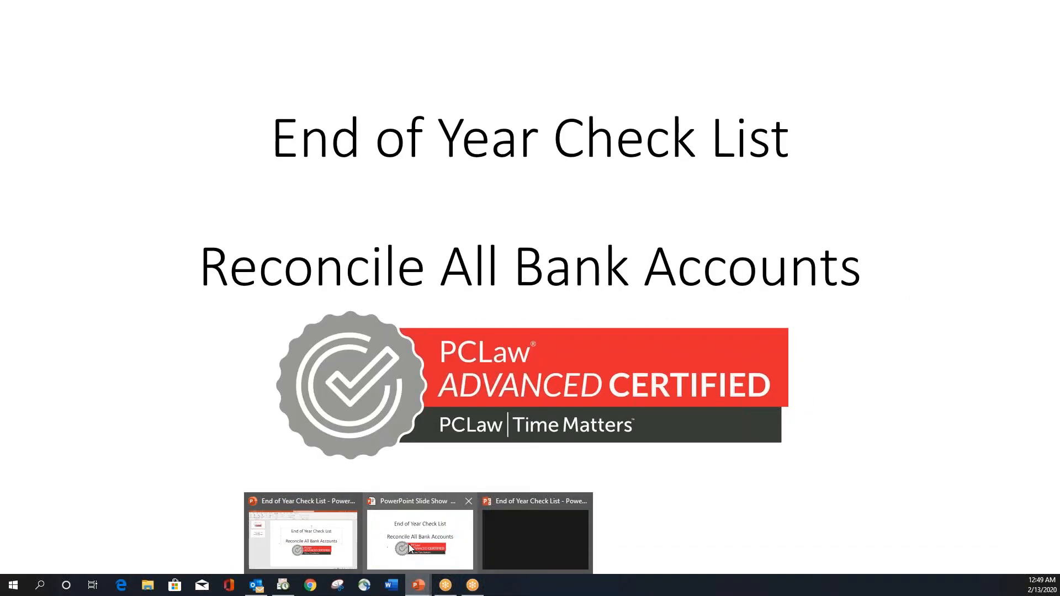
{"action": "left_click", "coordinate": [409, 548]}
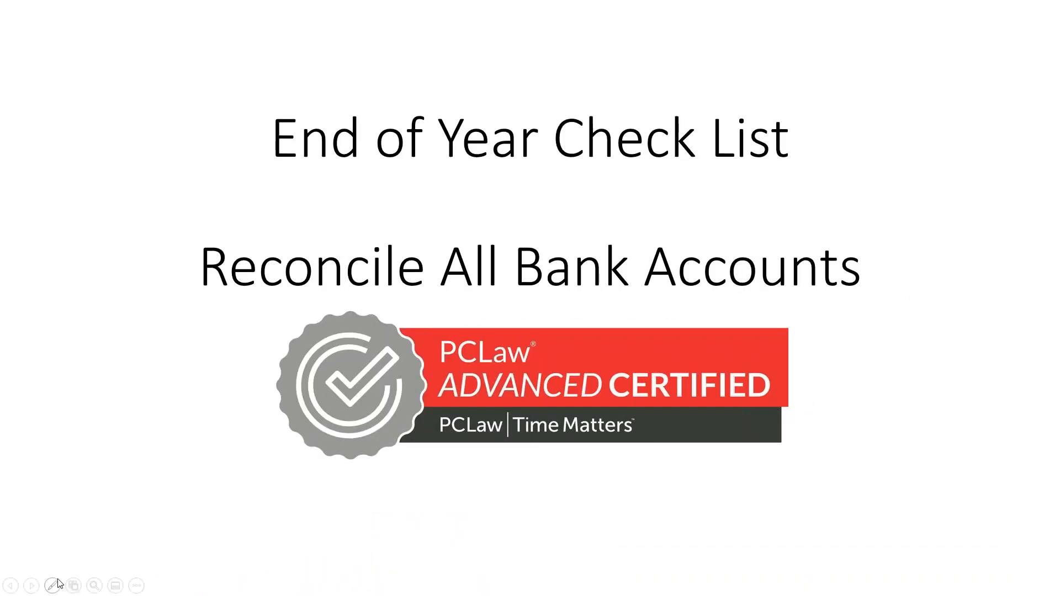
{"action": "left_click", "coordinate": [32, 586]}
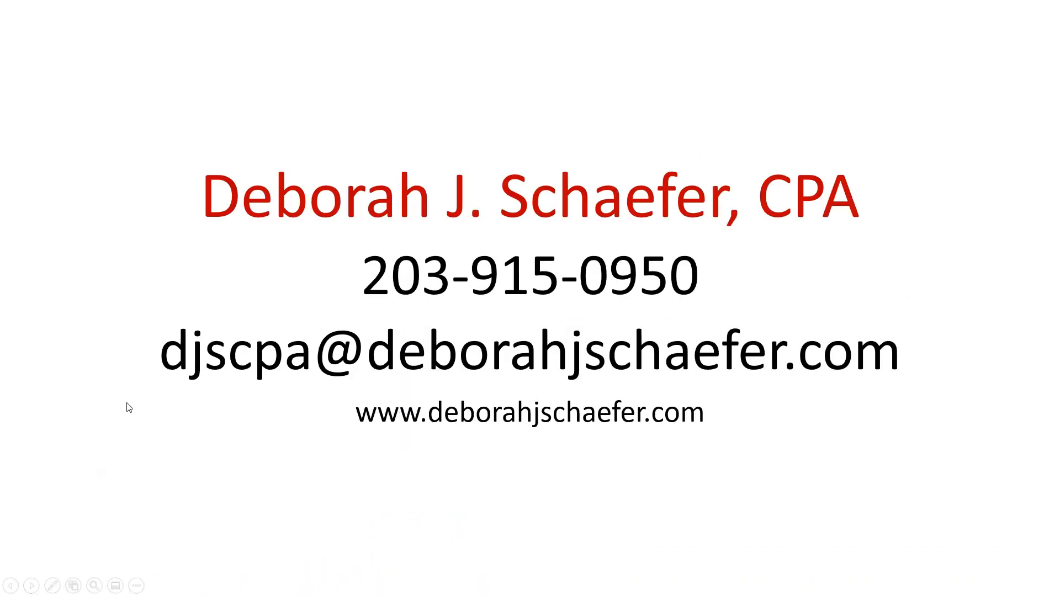